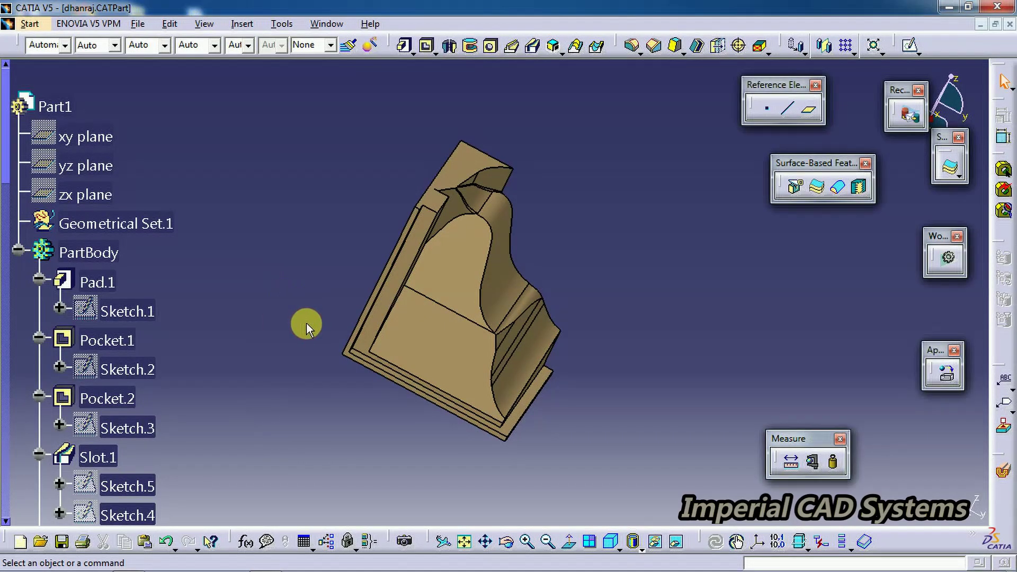
Turn the part to a frontal view, then open a new sketch on the yz plane with the Visualization toolbar floating.
middle_click_drag(315, 334, 322, 344)
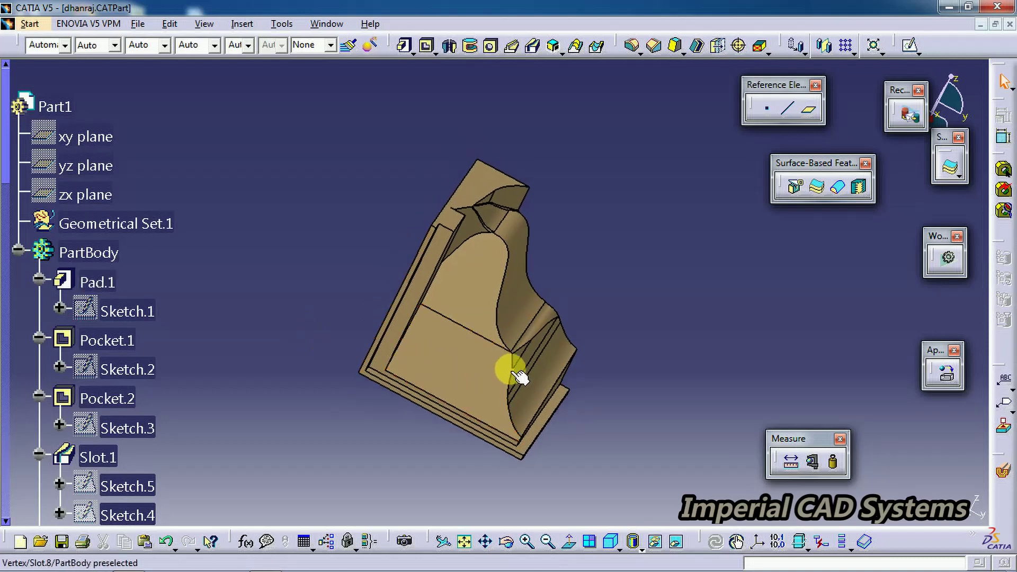
middle_click_drag(514, 372, 392, 360)
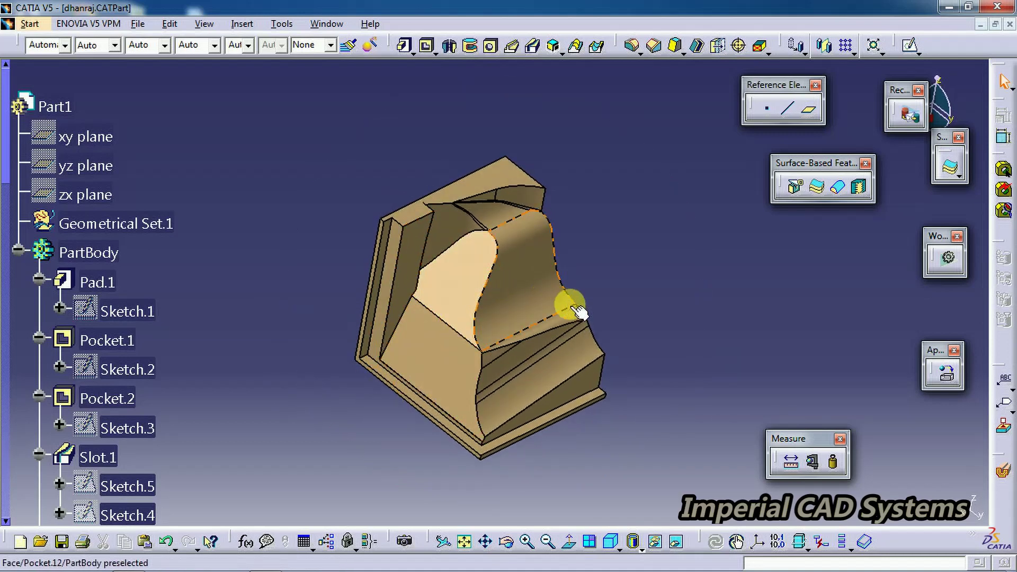
middle_click_drag(567, 307, 397, 294)
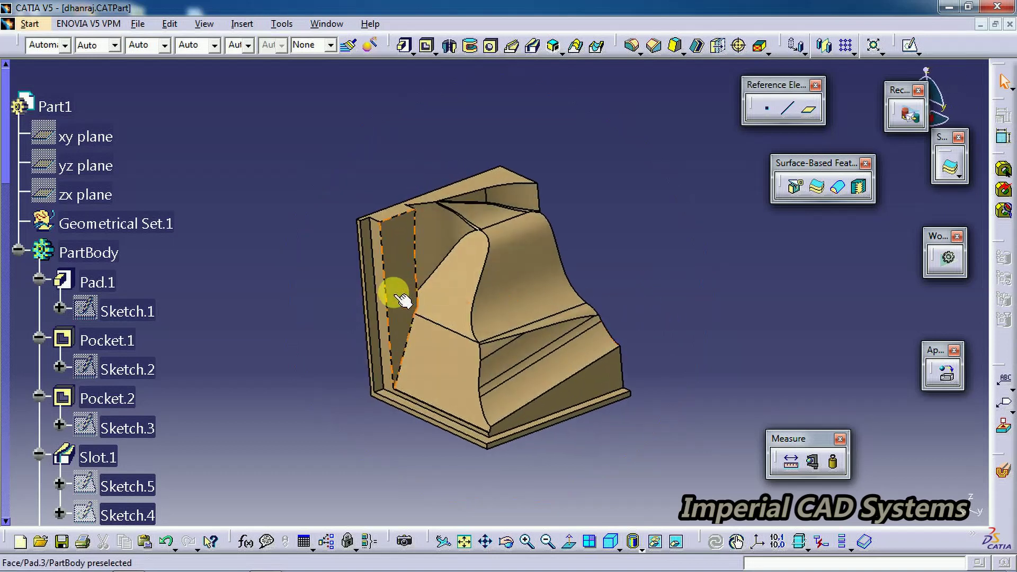
left_click(99, 172)
left_click(85, 137)
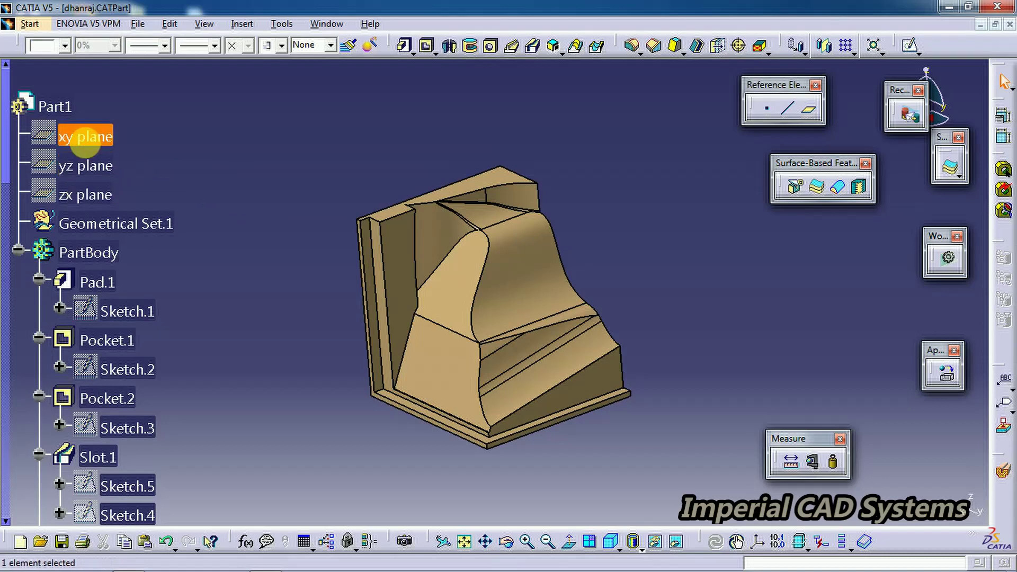
left_click(96, 171)
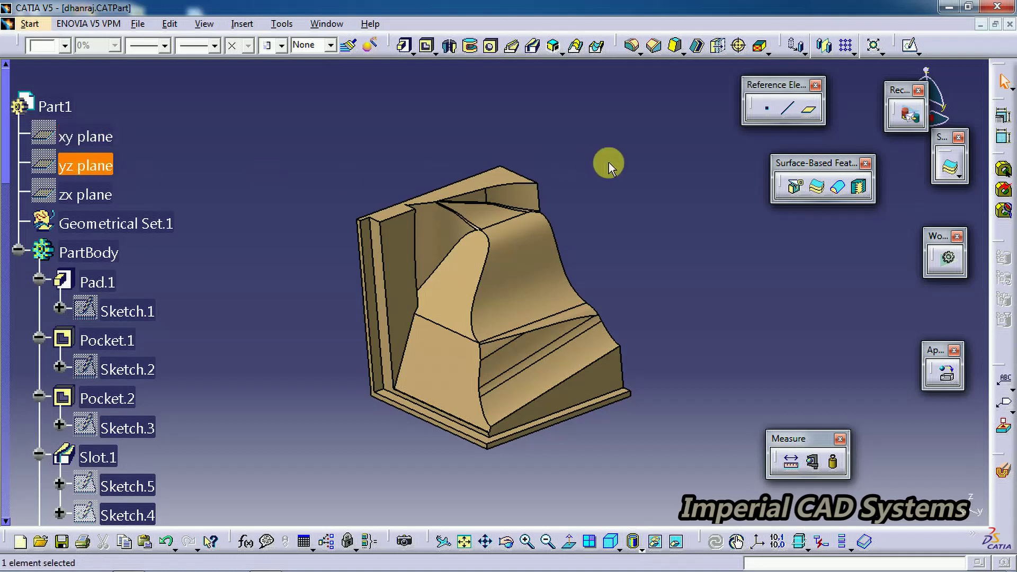
left_click(910, 45)
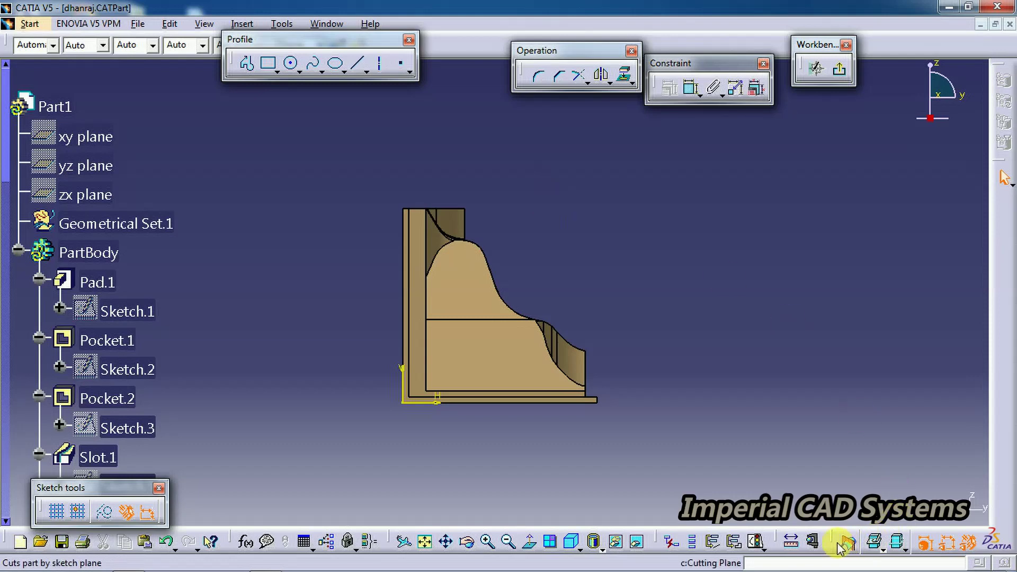
left_click_drag(766, 472, 773, 474)
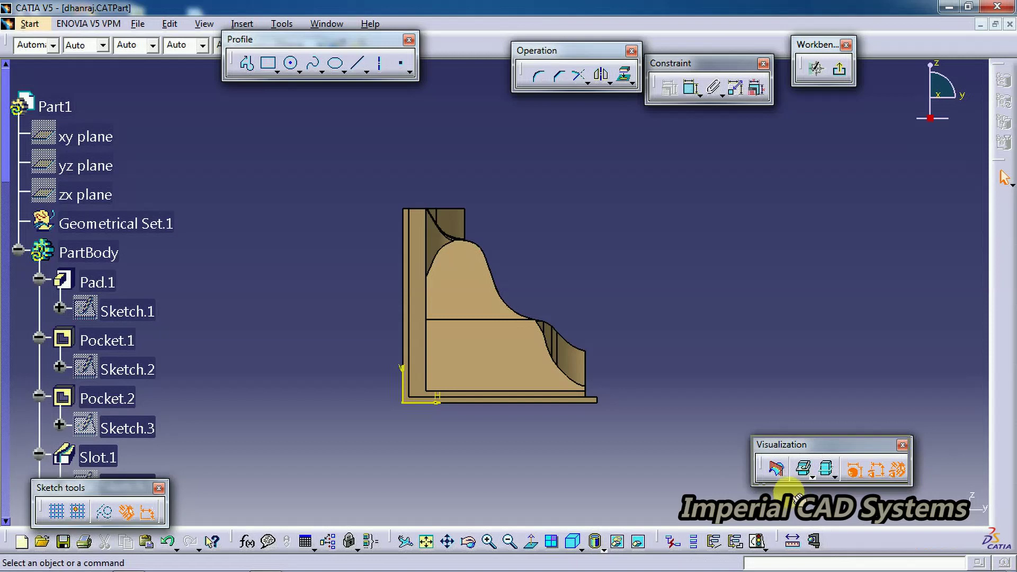
left_click(777, 470)
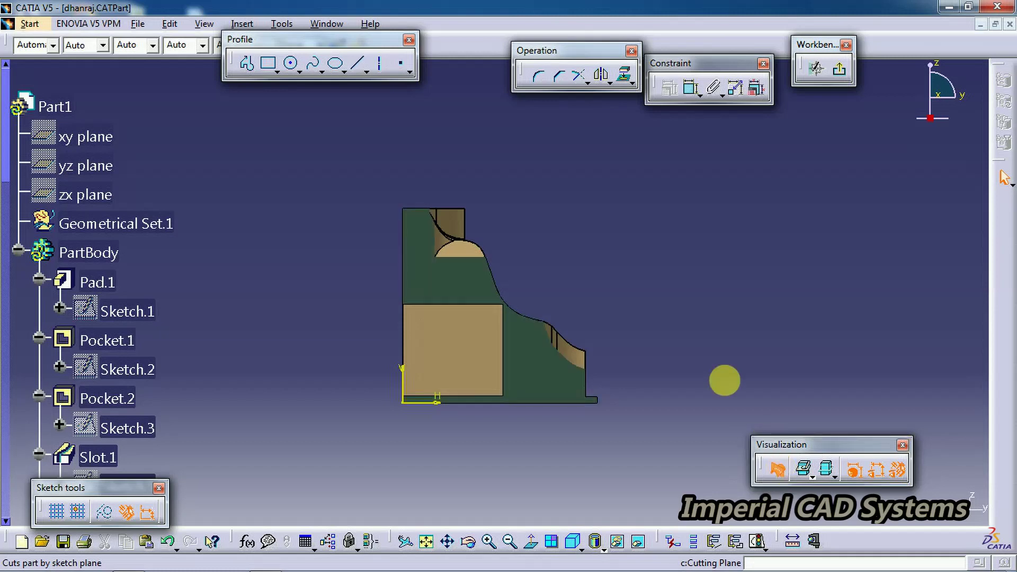
mouse_move(629, 291)
middle_mouse_down()
mouse_move(587, 328)
mouse_move(413, 365)
mouse_move(409, 386)
mouse_move(447, 292)
middle_mouse_up()
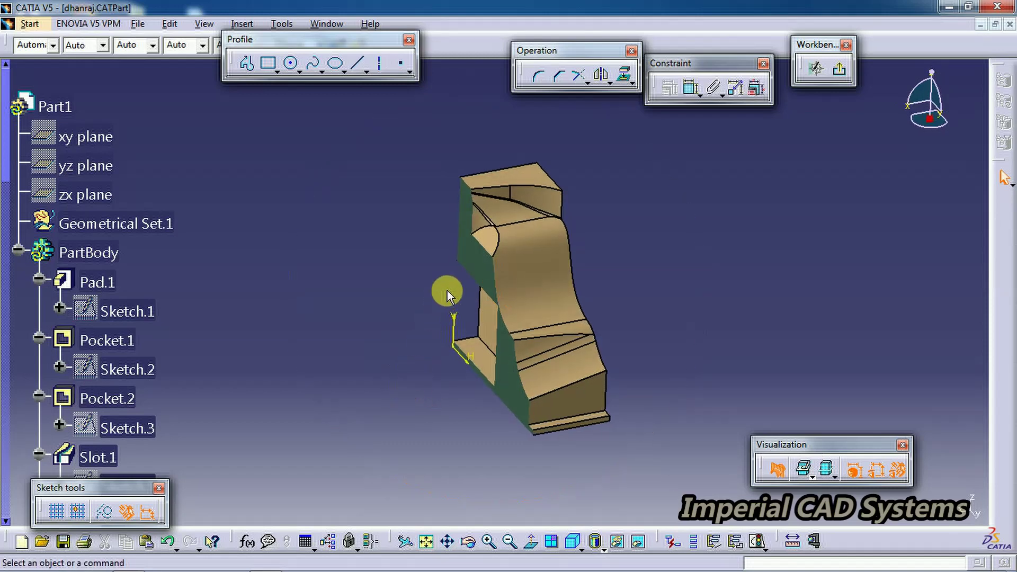
middle_click_drag(454, 347, 679, 358)
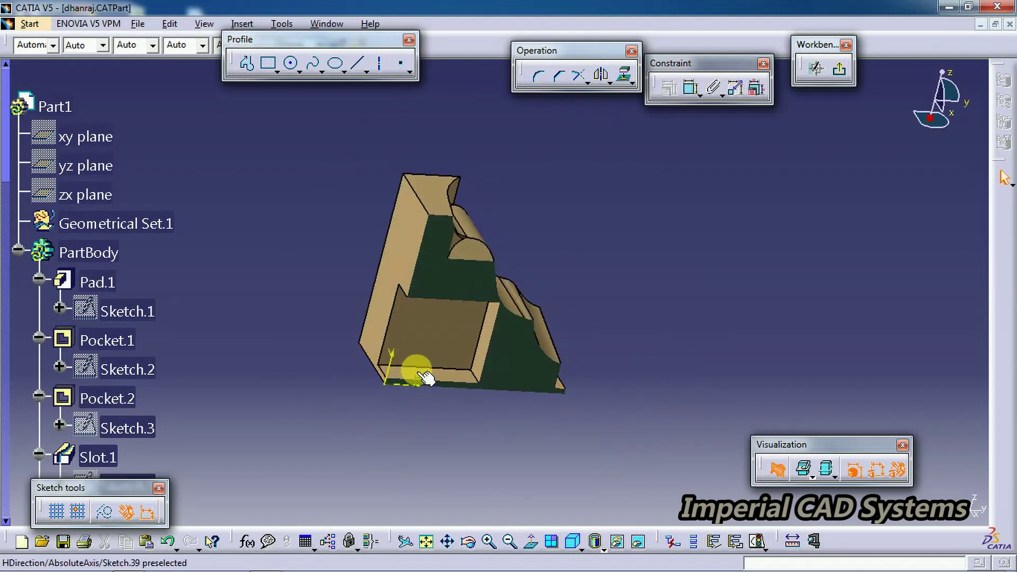
middle_click_drag(425, 382, 549, 391)
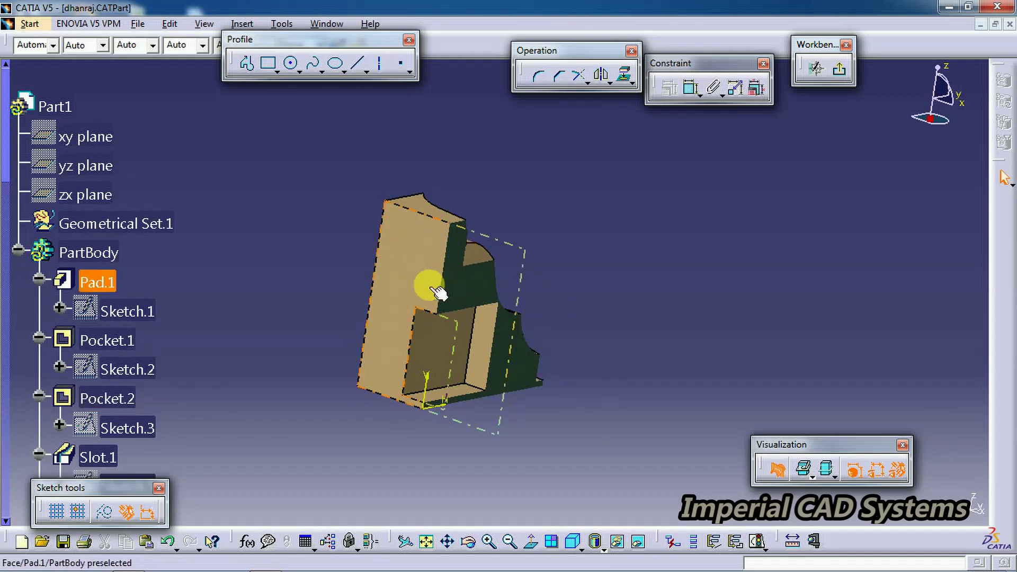
middle_click_drag(465, 326, 404, 359)
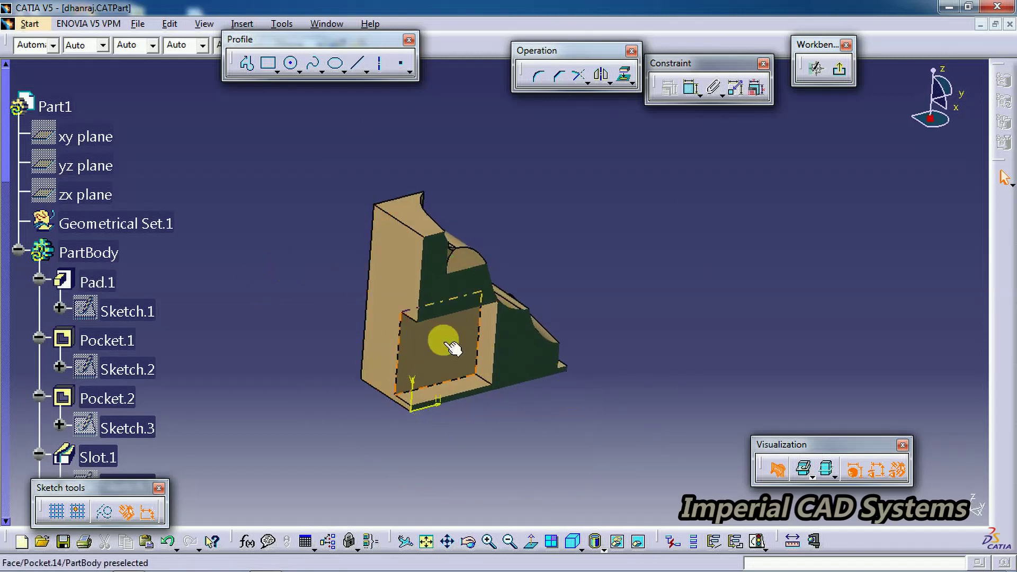
middle_click_drag(454, 348, 408, 382)
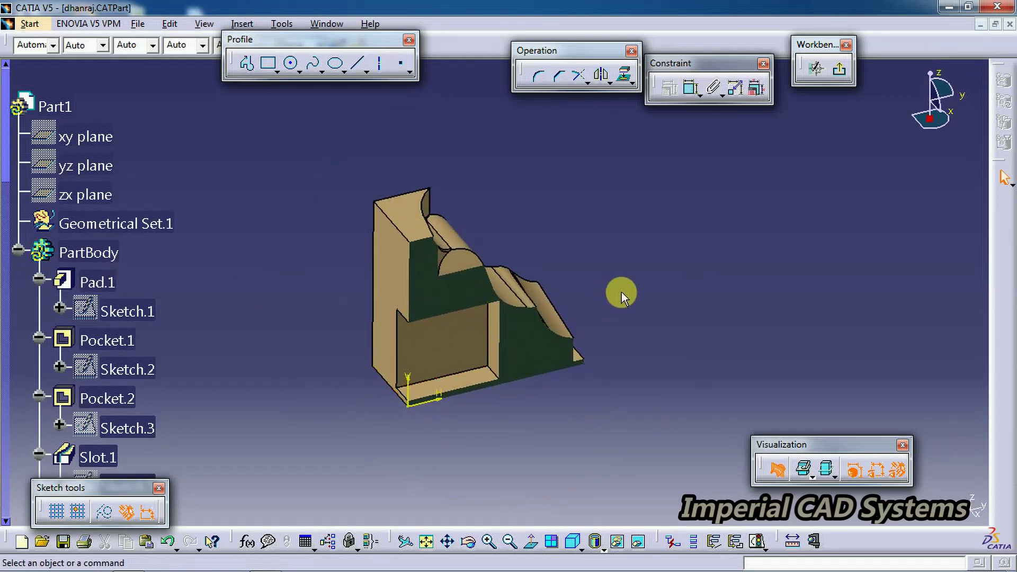
left_click(777, 469)
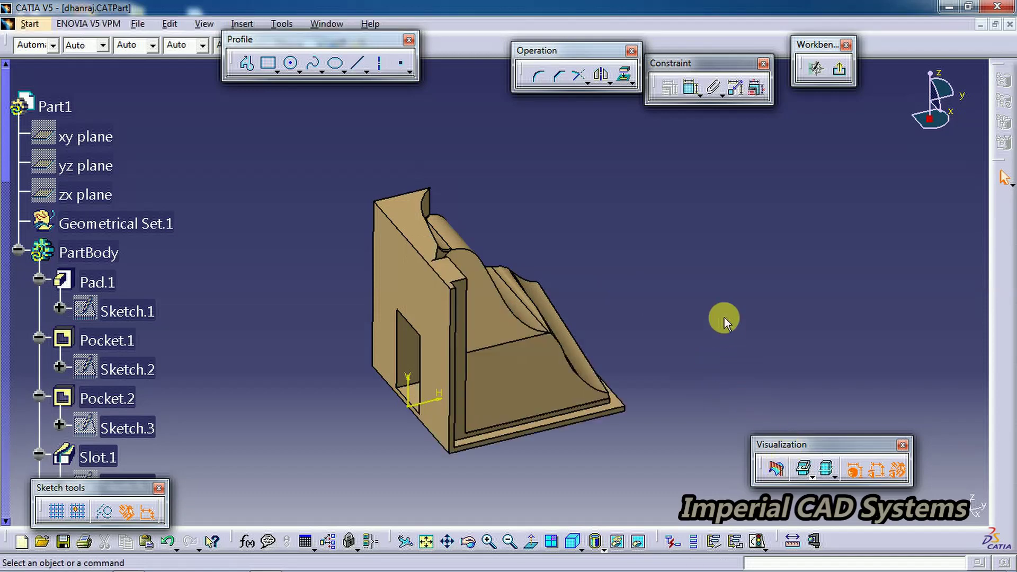
left_click(841, 73)
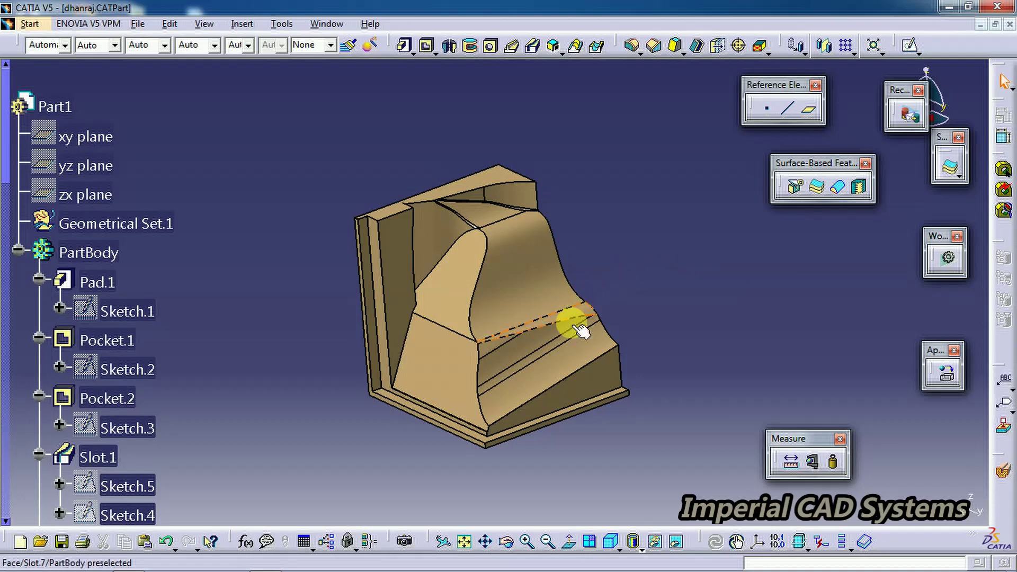
Rotate the part slightly and float the Dynamic Sectioning toolbar out of the right dock.
middle_click_drag(580, 329, 551, 318)
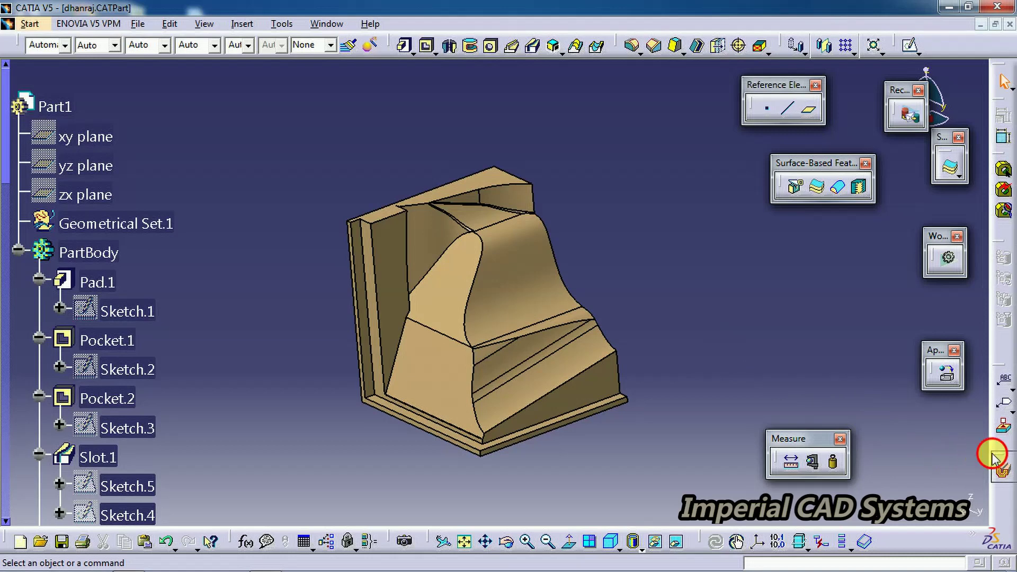
left_click_drag(916, 440, 894, 473)
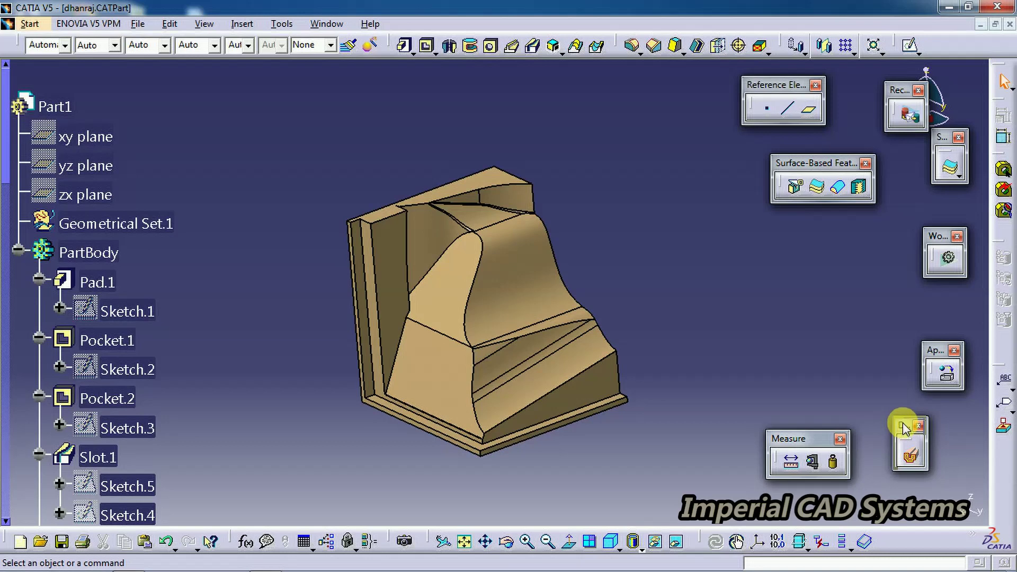
Turn on dynamic sectioning and place the section plane on the part's left face.
left_click(913, 460)
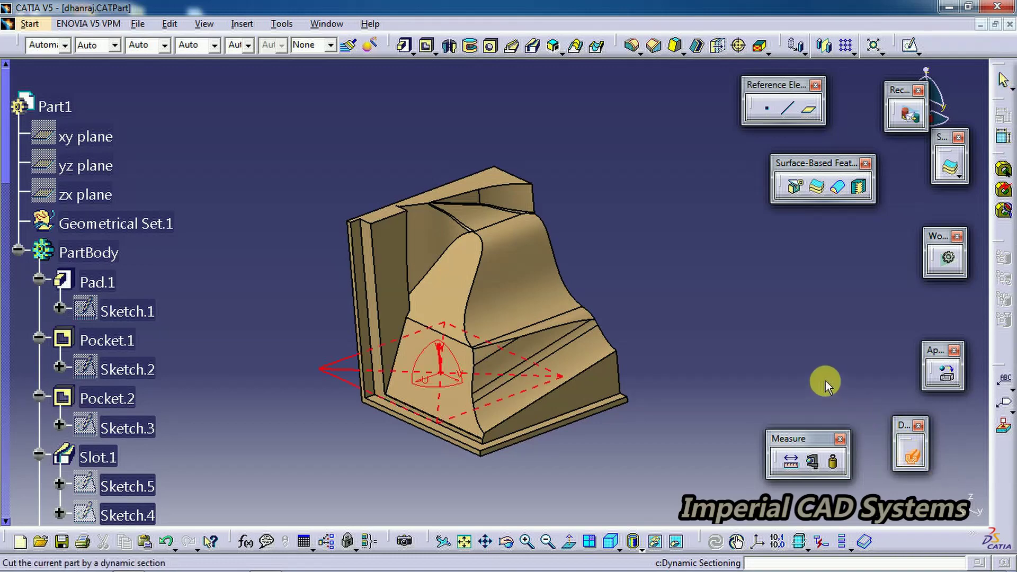
middle_click_drag(624, 336, 670, 363)
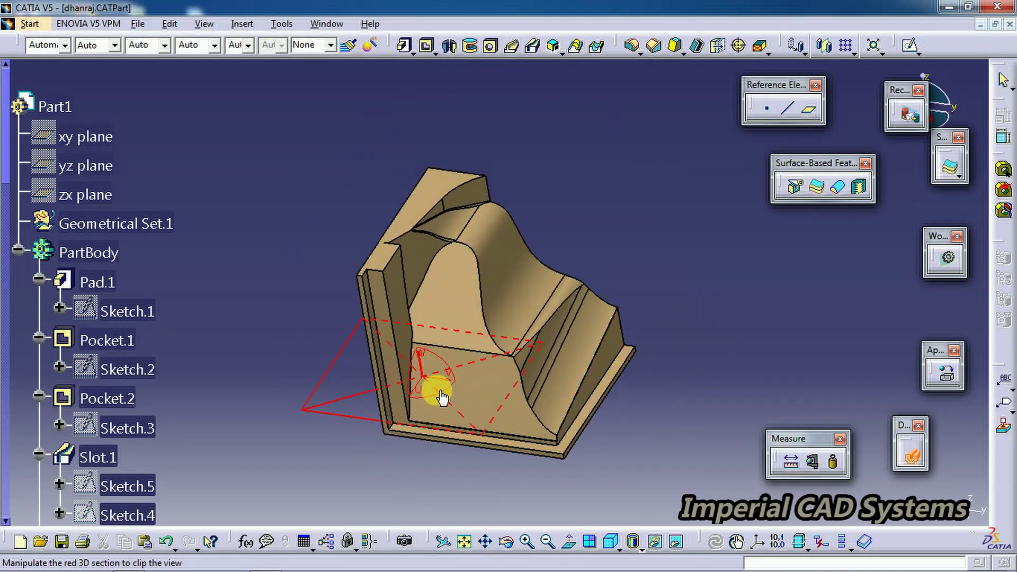
left_click(415, 207)
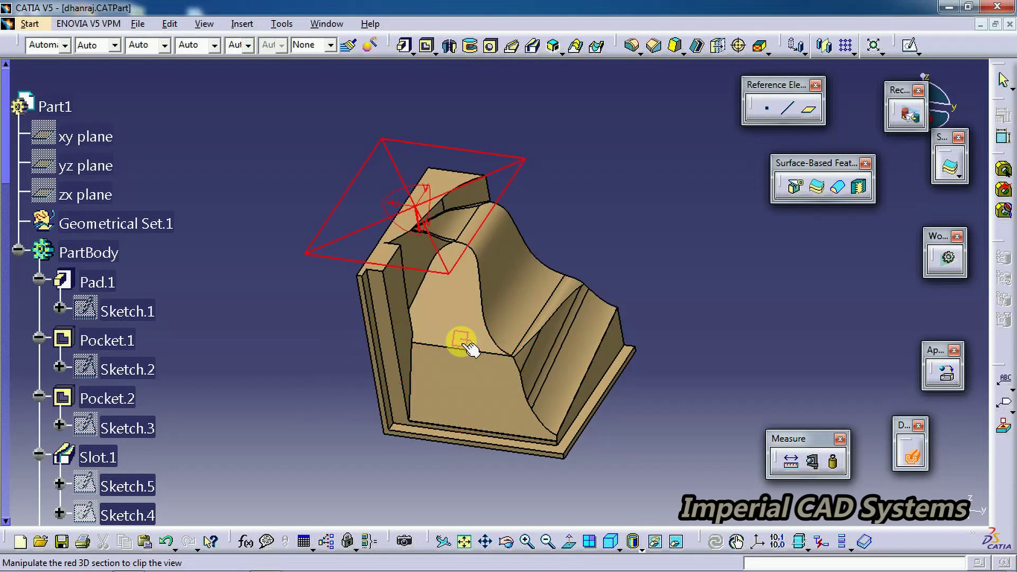
left_click(391, 356)
Slide the section plane across the part to clip it, then snap it flat onto the top face.
middle_click_drag(476, 500, 394, 470)
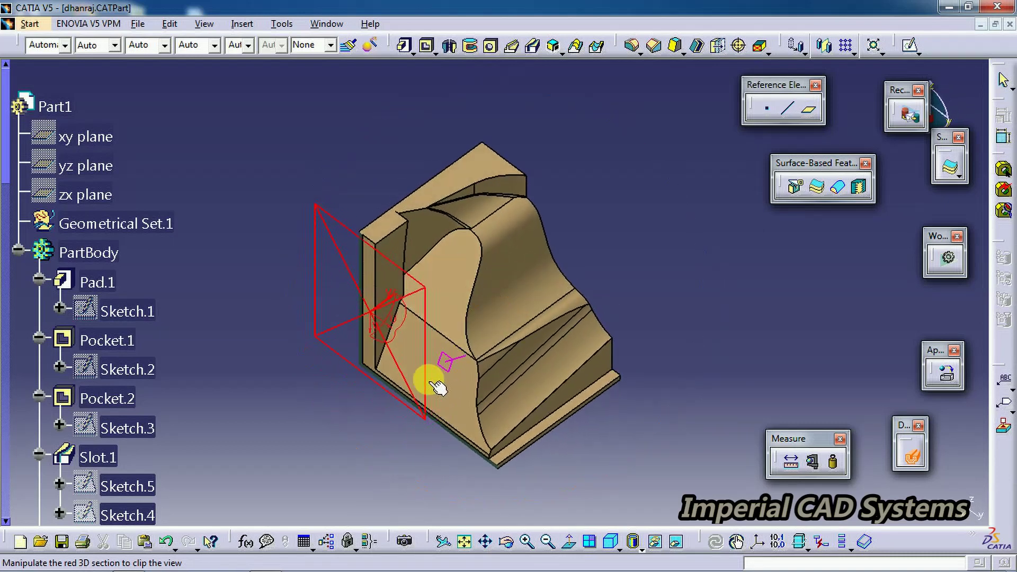
middle_click_drag(431, 391, 370, 351)
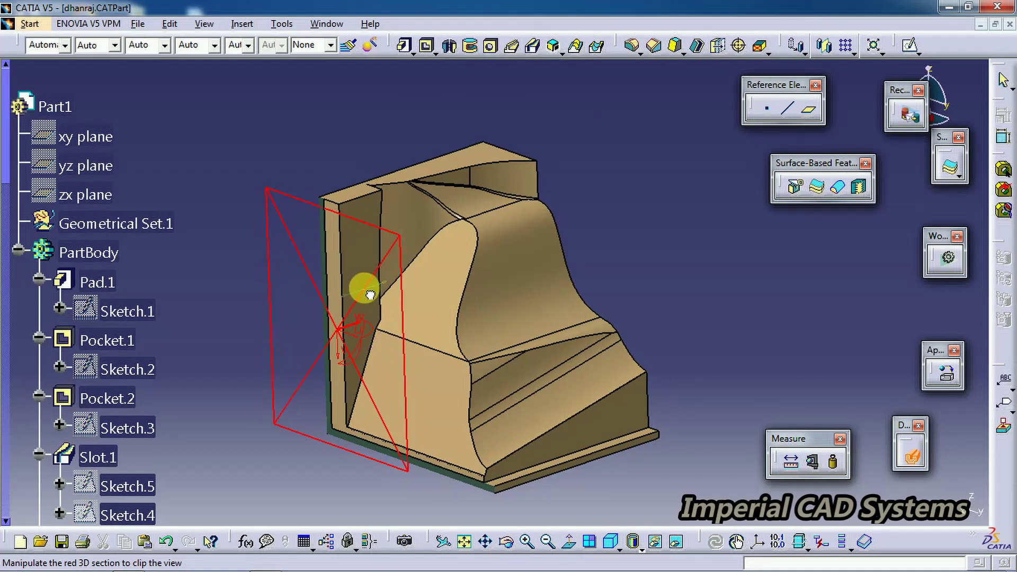
left_click_drag(369, 295, 381, 398)
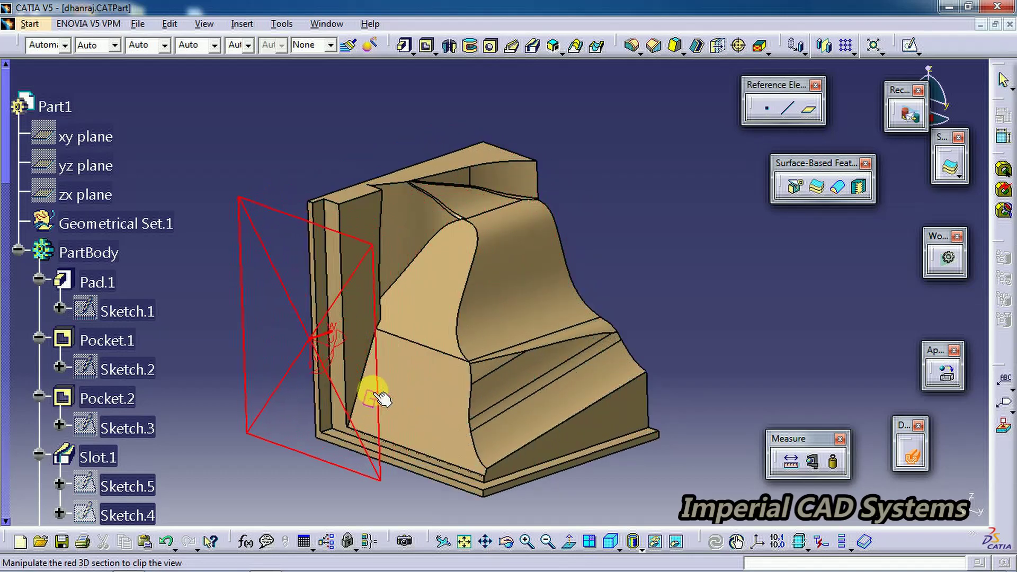
left_click(450, 169)
Lower the horizontal section plane to cut off the top, then raise it slightly to set the cut height.
left_click_drag(454, 268, 508, 290)
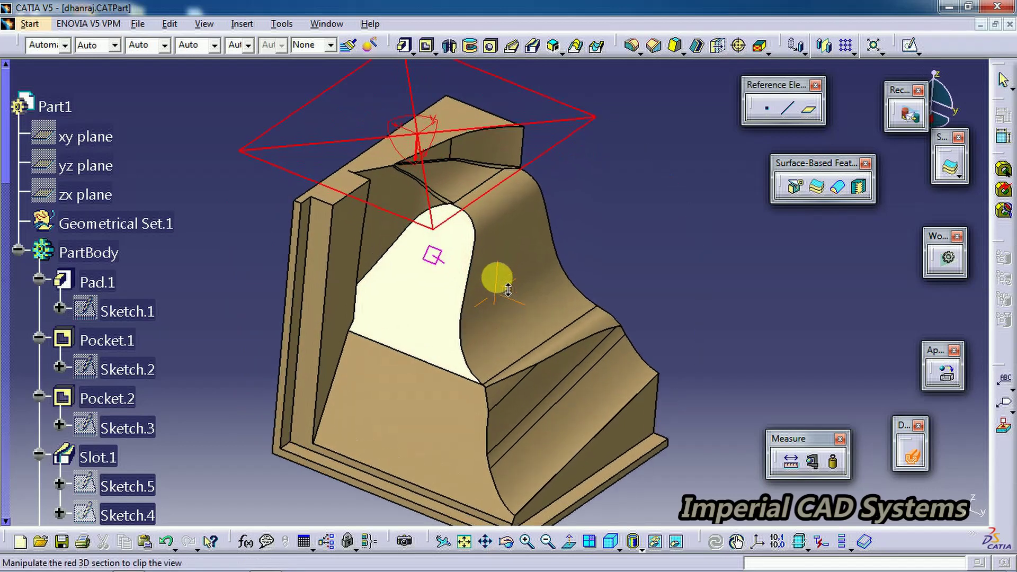
middle_click_drag(508, 290, 532, 263)
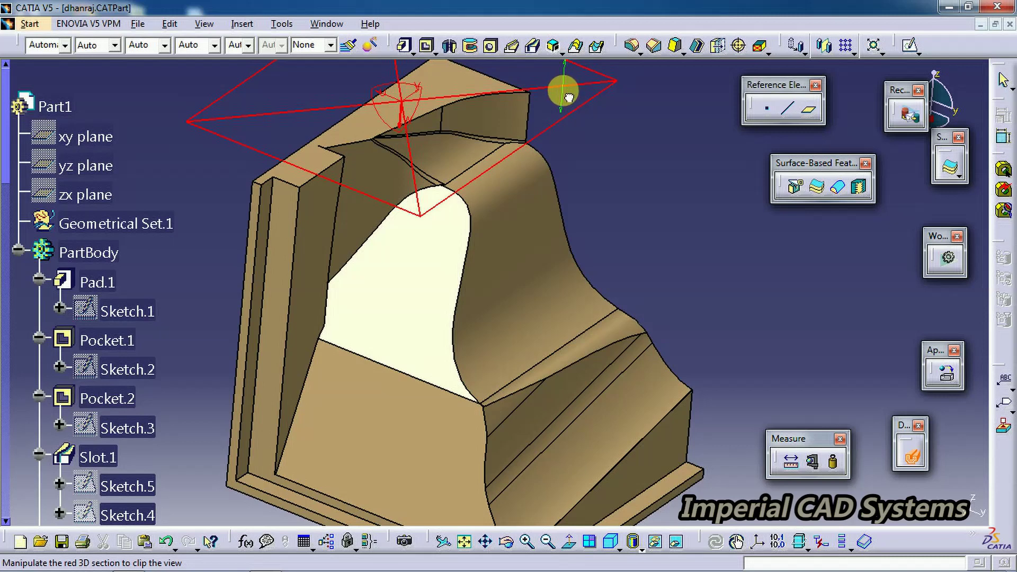
left_click_drag(568, 97, 603, 269)
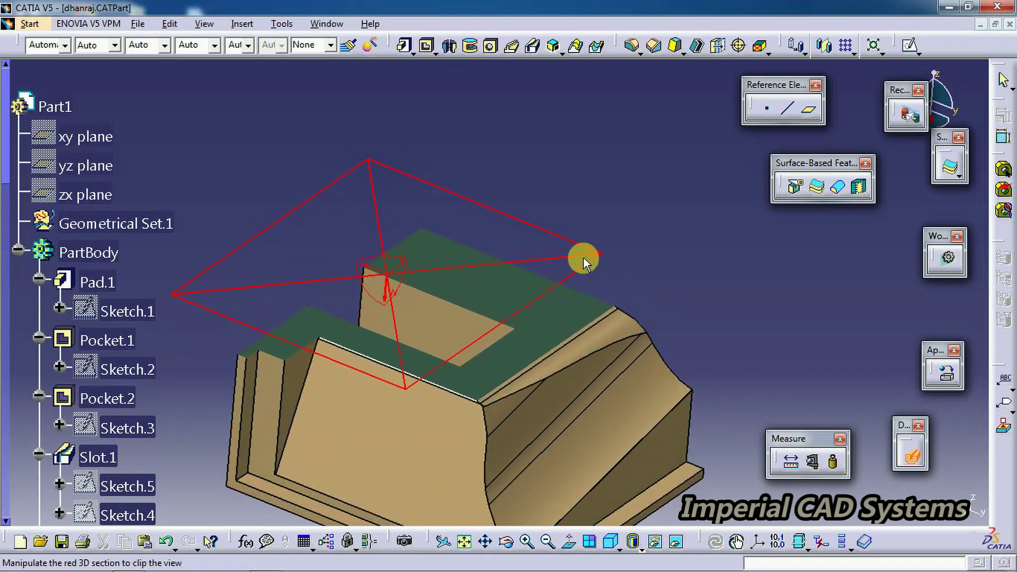
left_click_drag(588, 265, 591, 247)
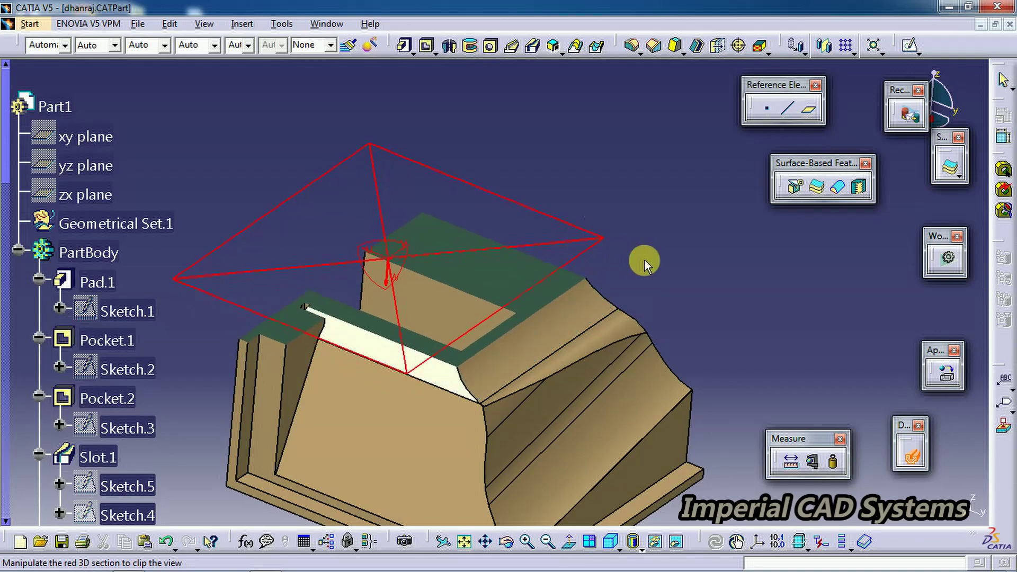
mouse_move(432, 317)
middle_mouse_down()
mouse_move(481, 323)
mouse_move(483, 302)
mouse_move(454, 284)
mouse_move(424, 324)
mouse_move(439, 318)
middle_mouse_up()
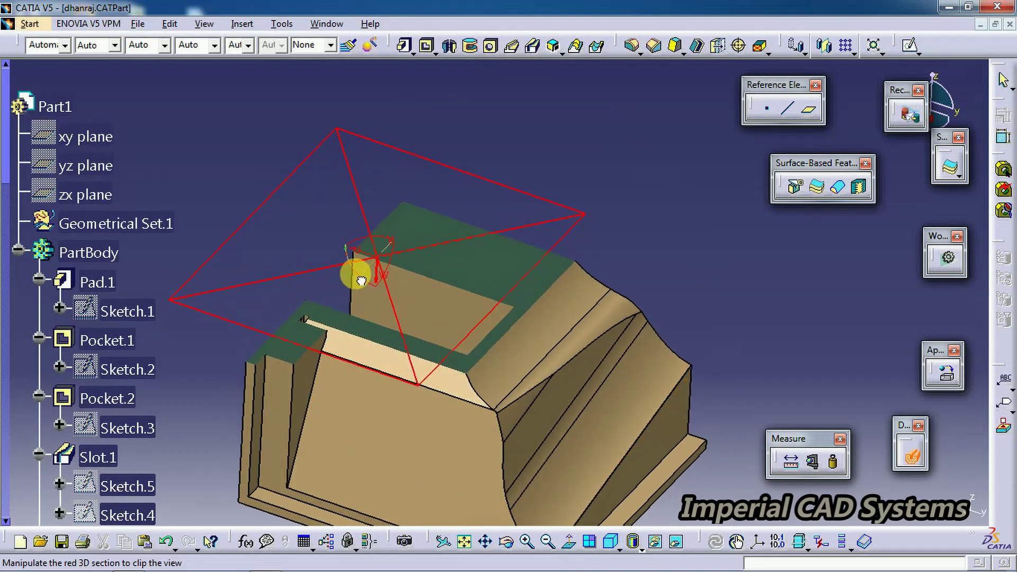
left_click_drag(361, 280, 379, 263)
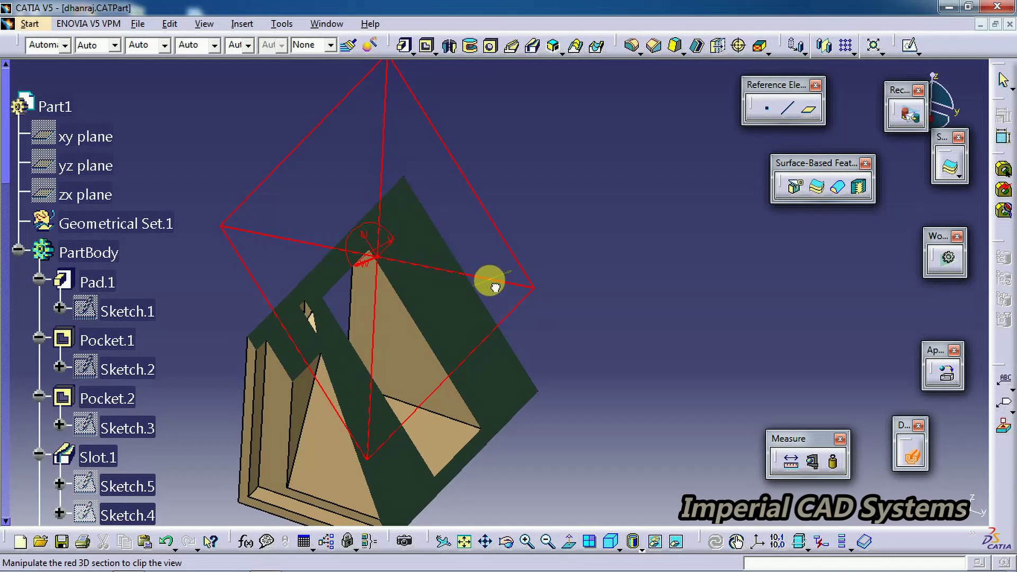
Shift the tilted section plane so it slices diagonally through the part.
left_click_drag(499, 286, 592, 344)
Turn off dynamic sectioning and inspect the whole unclipped part from several angles.
left_click(910, 455)
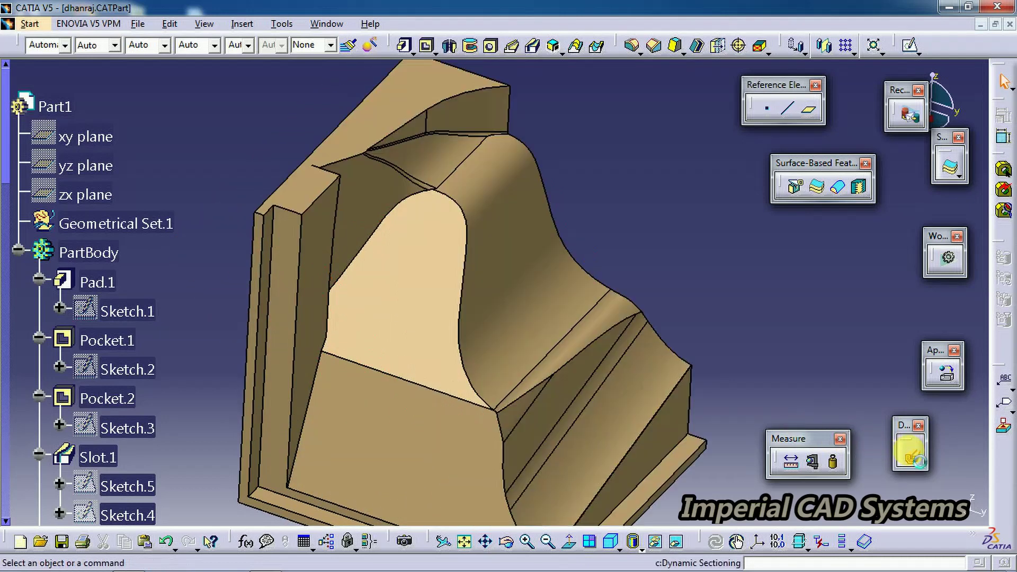
middle_click_drag(490, 339, 588, 398)
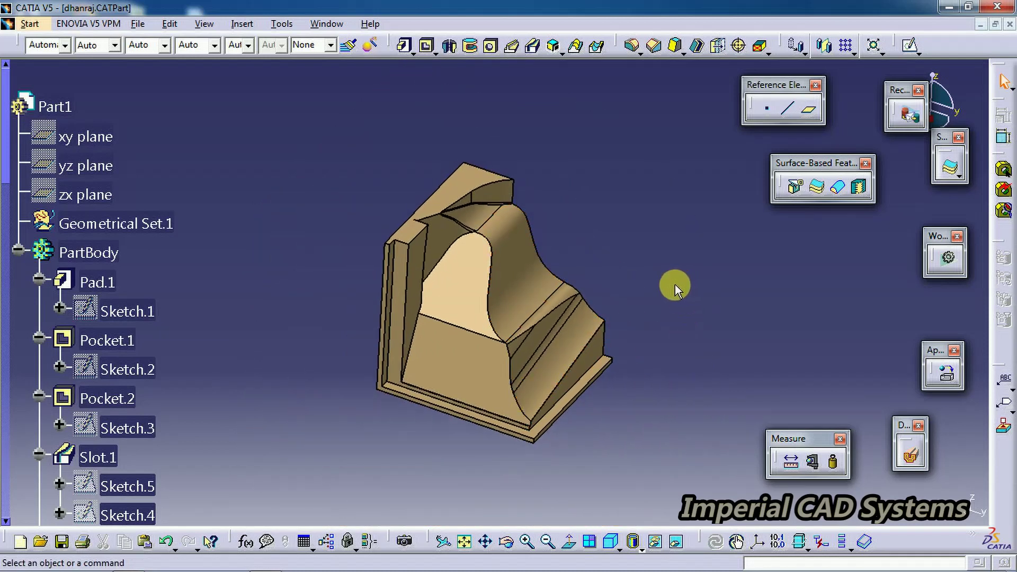
middle_click_drag(672, 300, 597, 302)
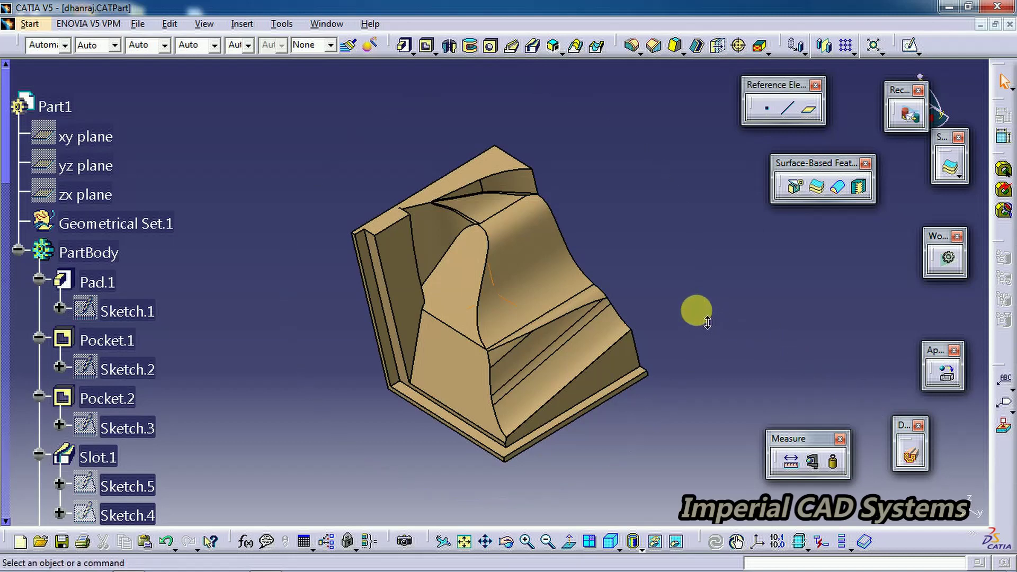
middle_click_drag(697, 312, 696, 306, "ctrl")
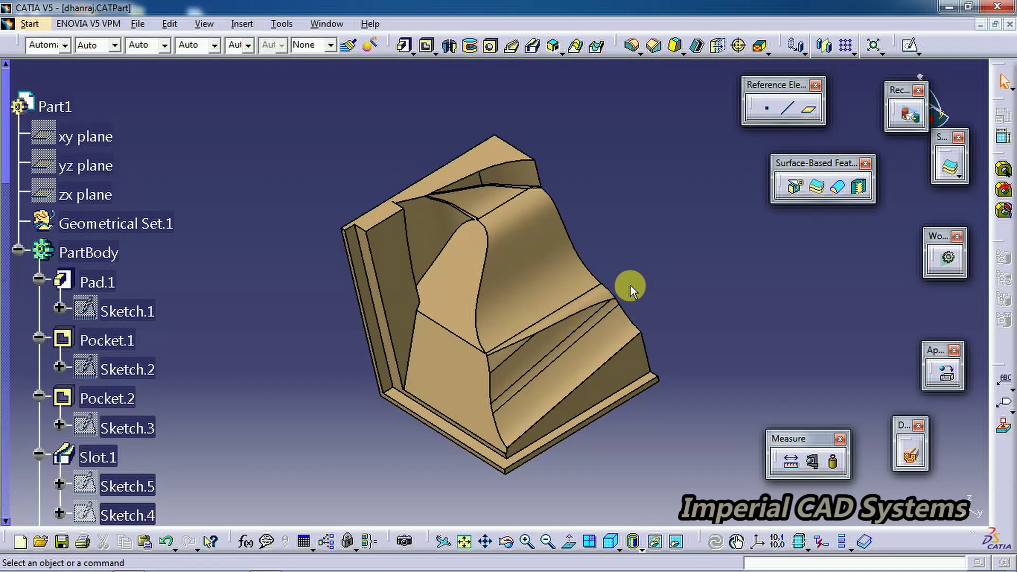
middle_click_drag(319, 249, 330, 269)
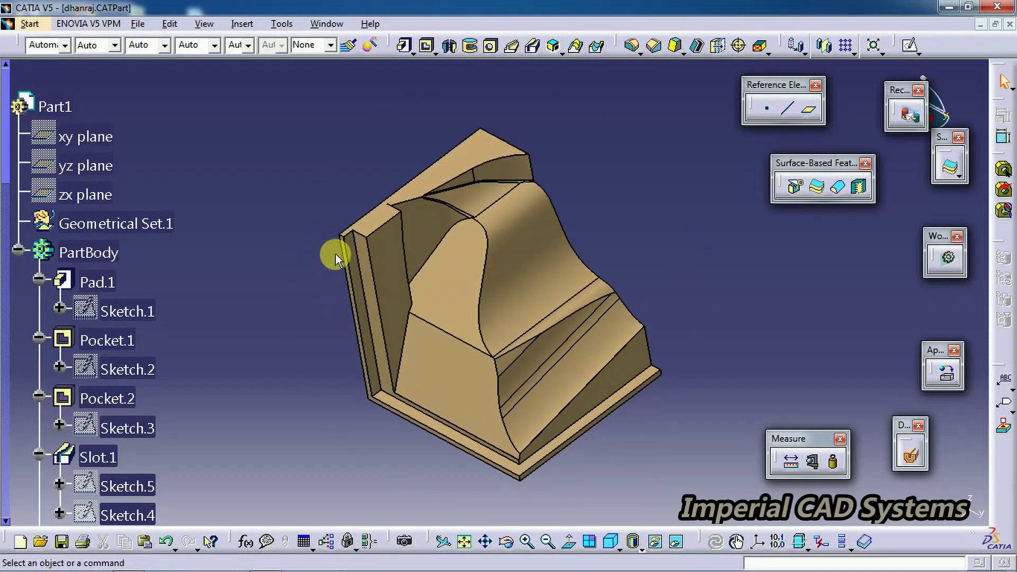